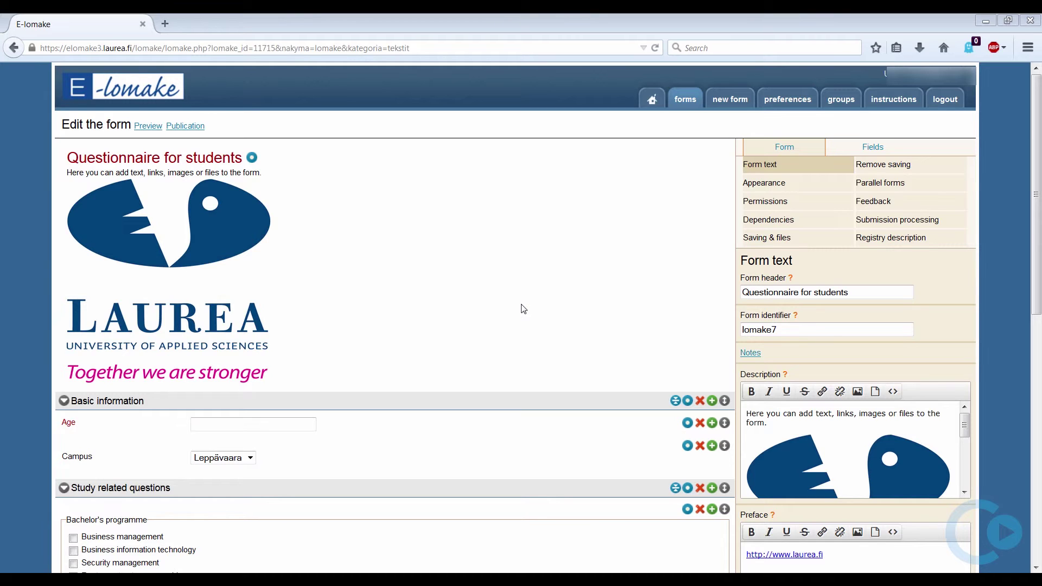
click(146, 126)
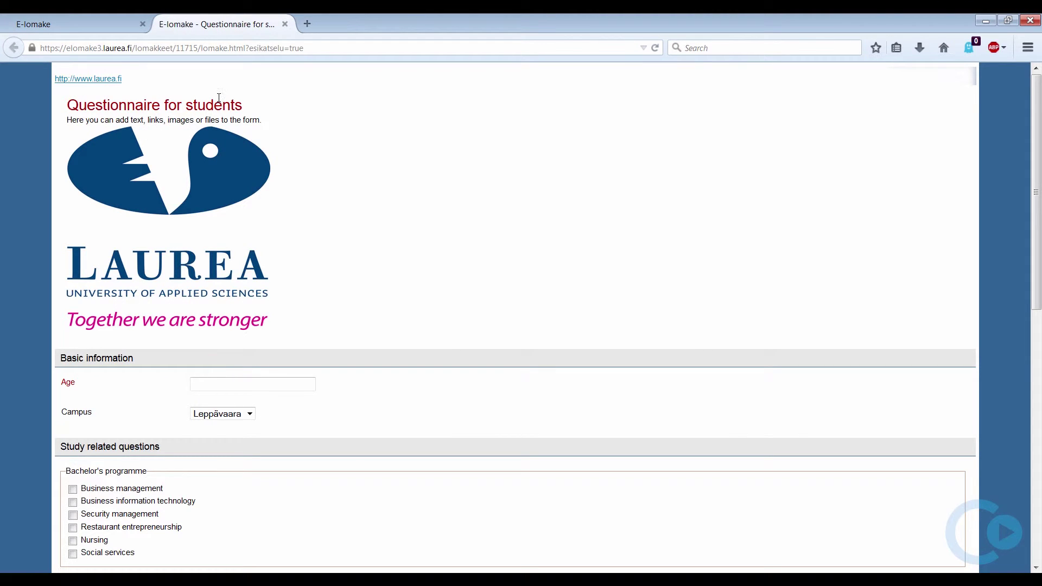
scroll(218, 97, down, 6)
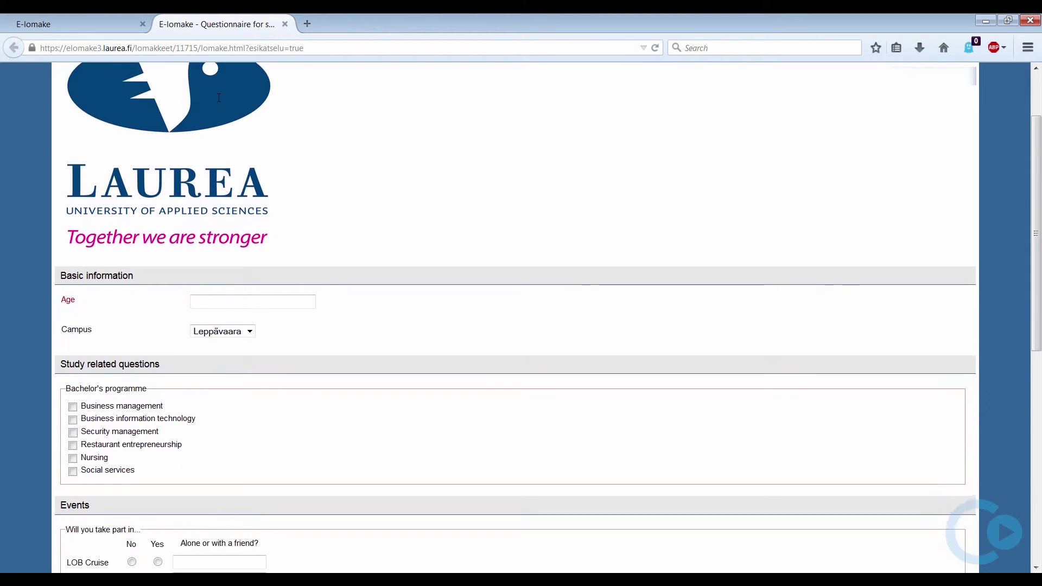
scroll(220, 102, down, 3)
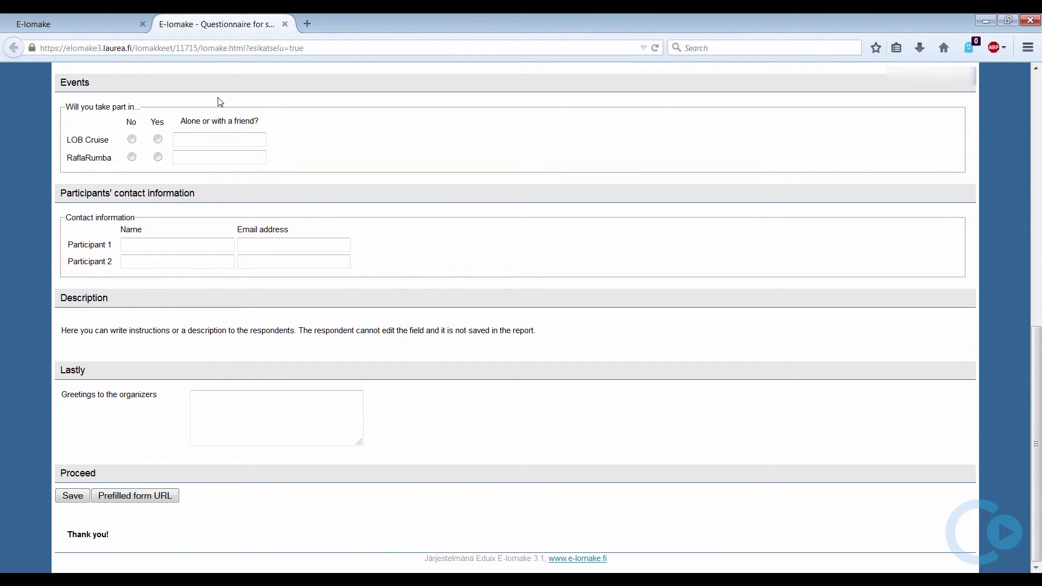
scroll(220, 102, up, 6)
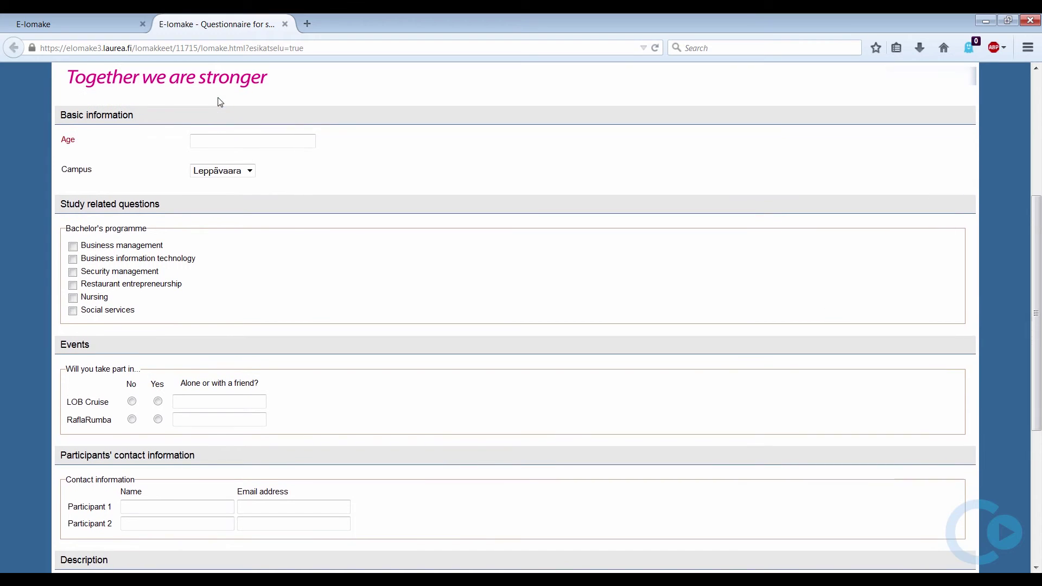
scroll(220, 102, up, 3)
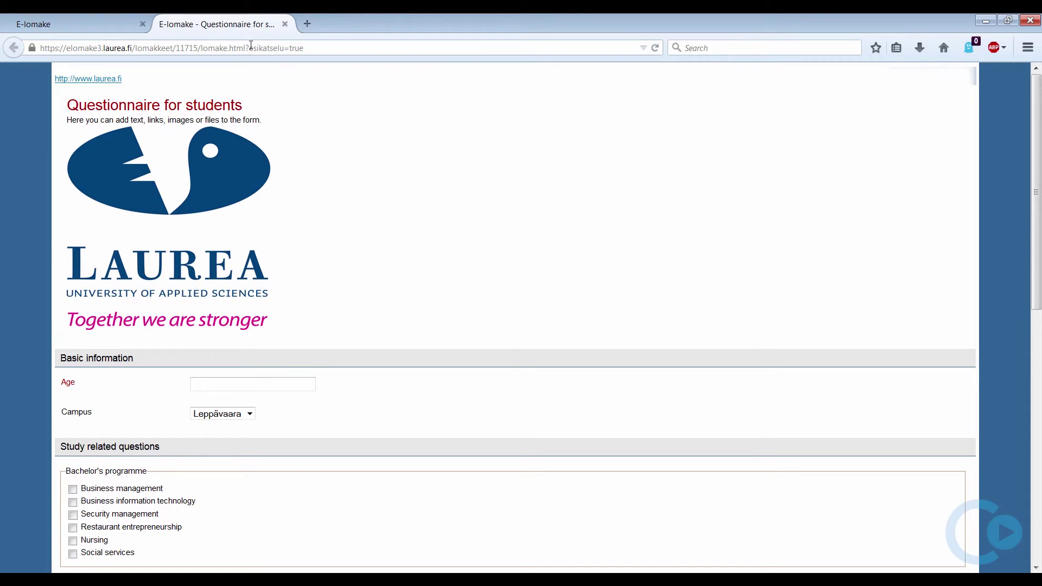
click(285, 24)
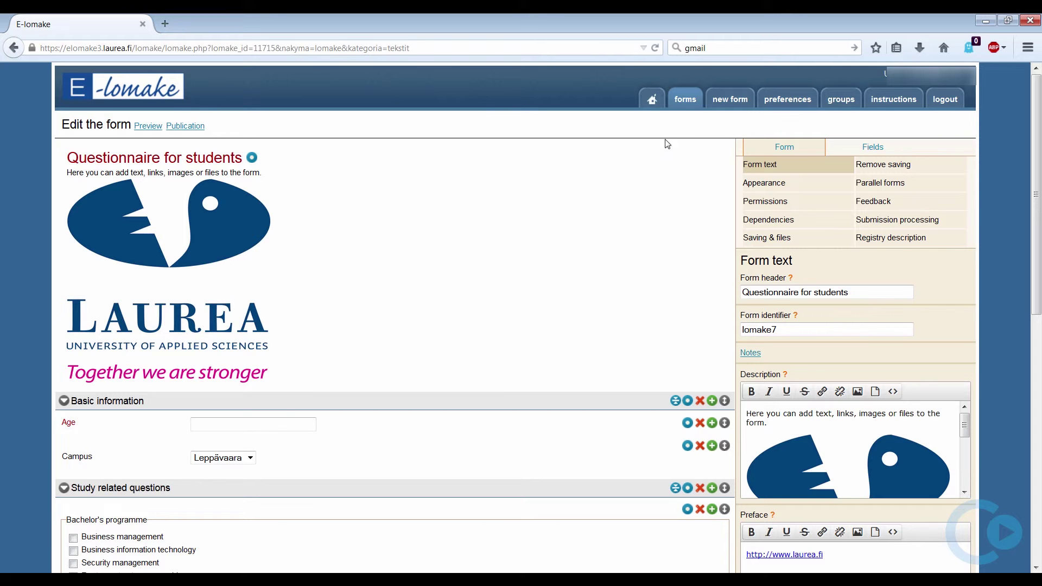
- Set the Questionnaire for students form to In public use and save the change
click(689, 103)
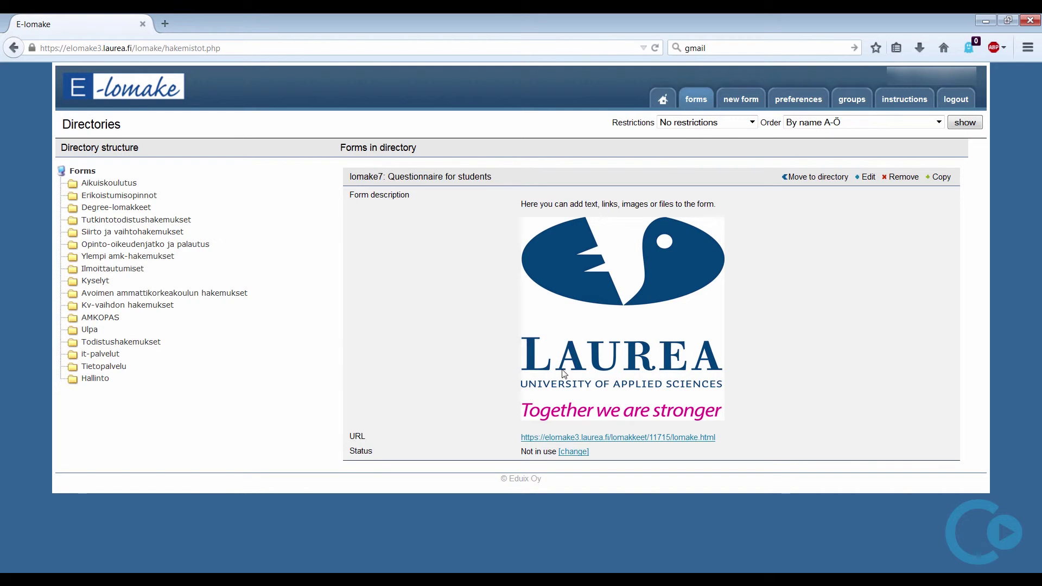
click(568, 453)
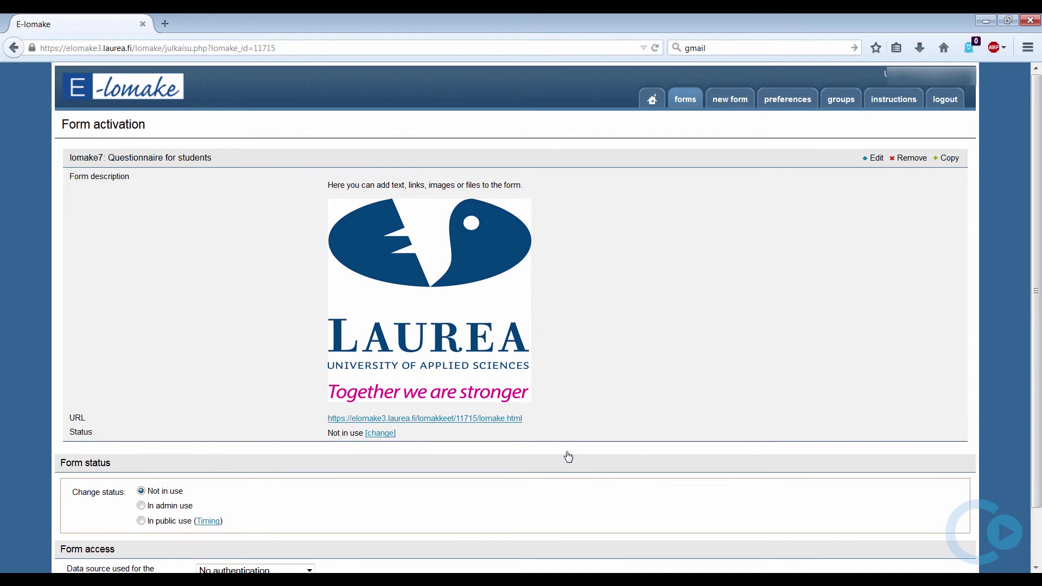
scroll(566, 454, down, 2)
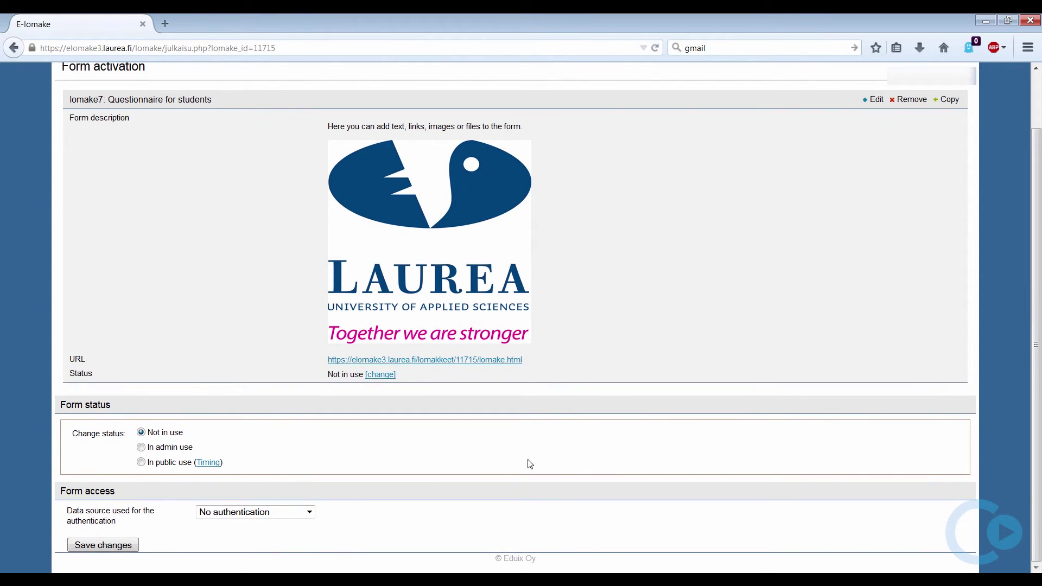
click(142, 463)
click(103, 546)
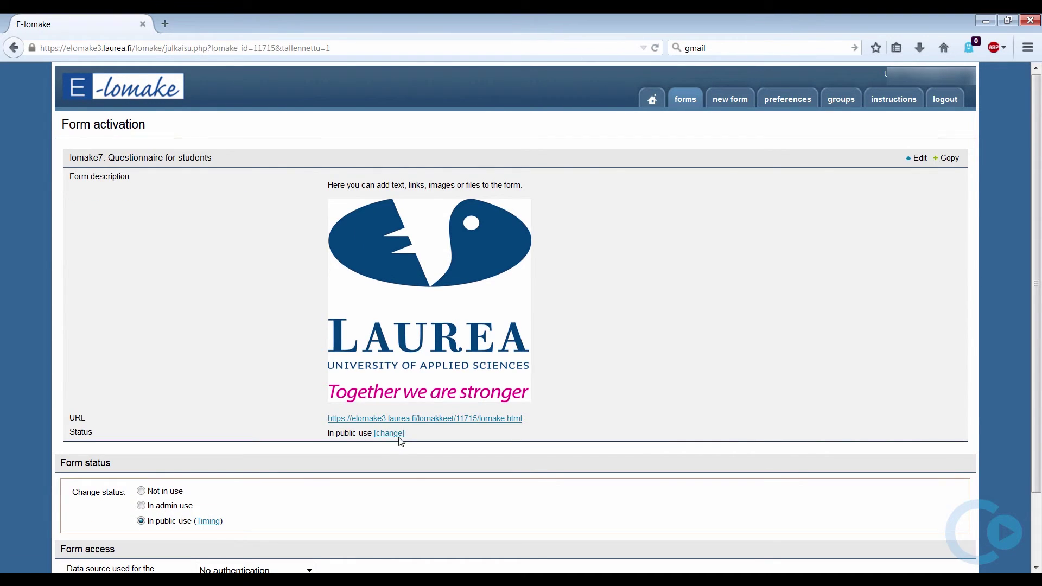
- Copy the form's public web address and switch to the other browser
click(409, 422)
right_click(408, 423)
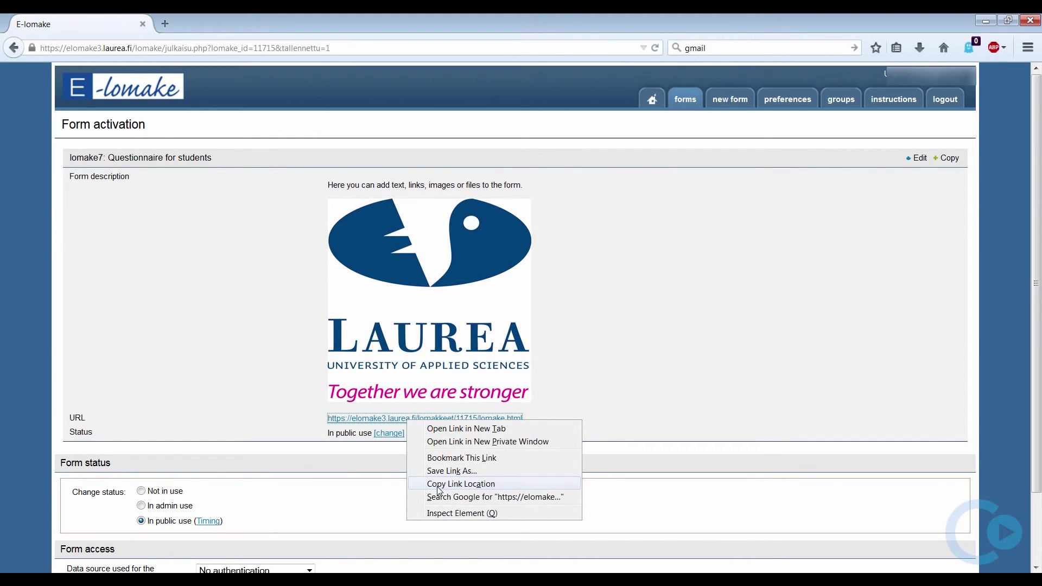
click(461, 484)
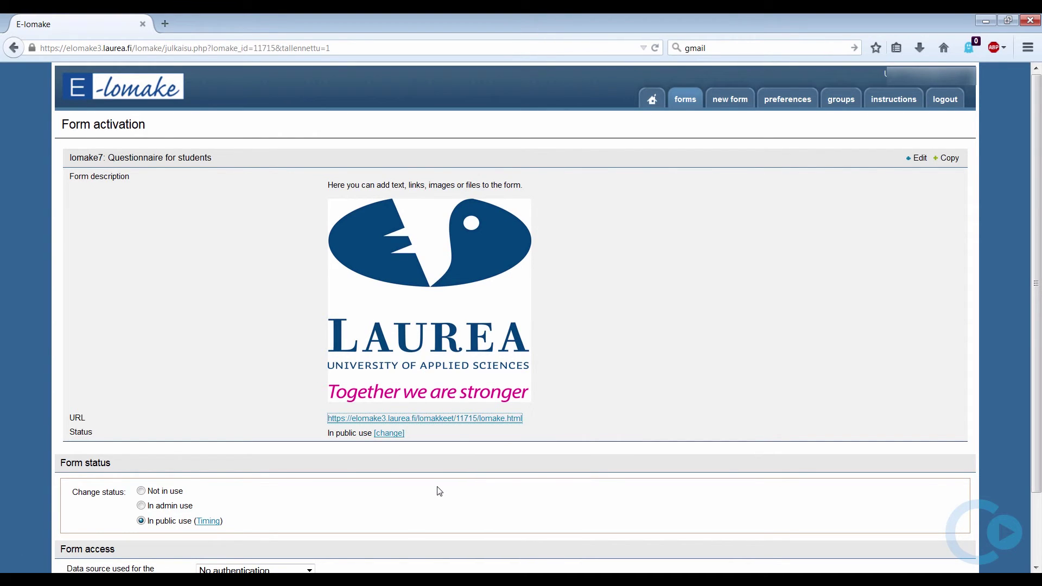
click(61, 567)
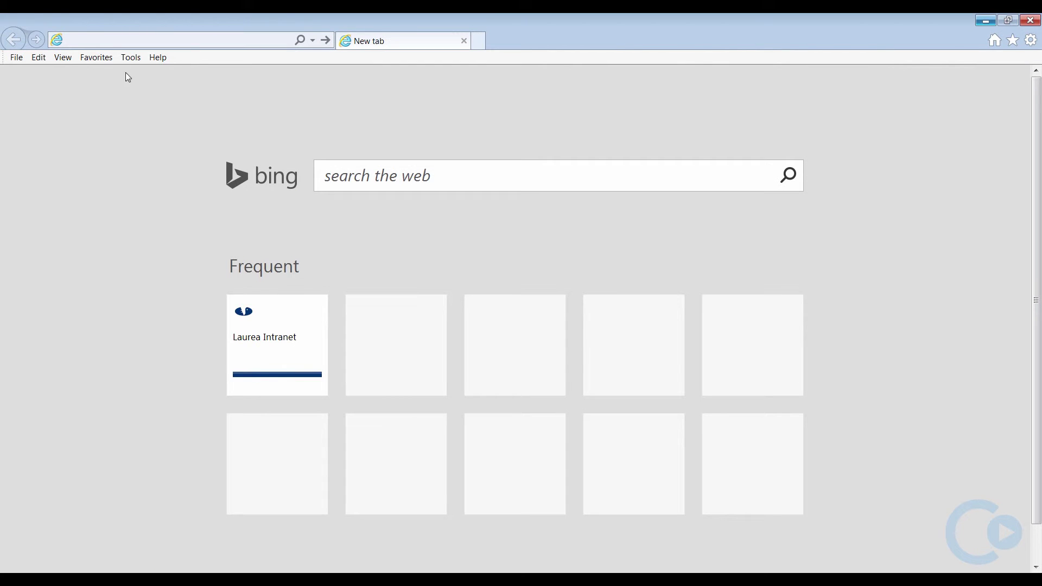
- Sign in to Gmail at gmail.com with the account e-mail and password
click(120, 40)
text(gmail.com)
key(Return)
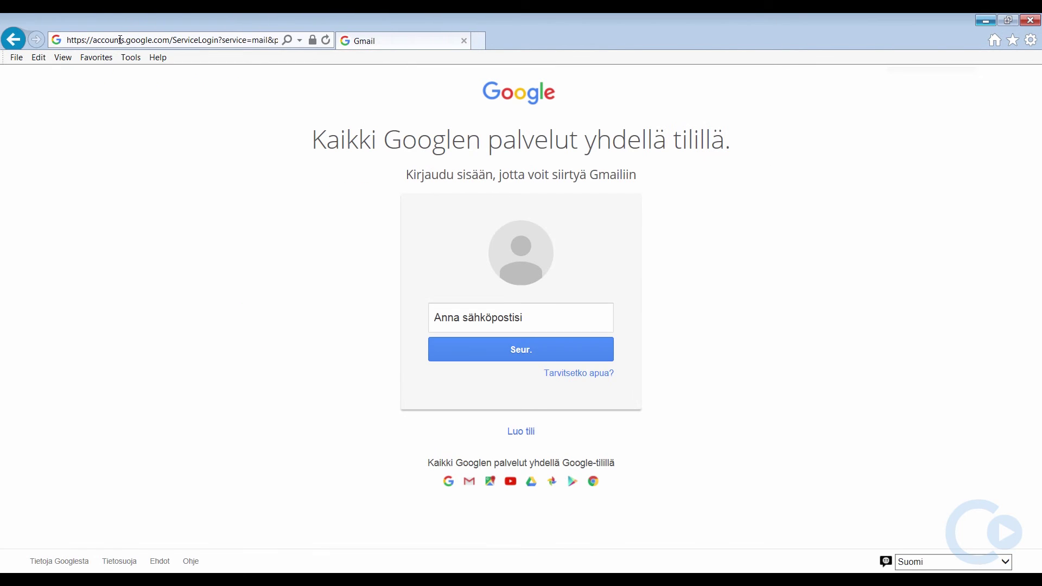
click(456, 319)
click(520, 350)
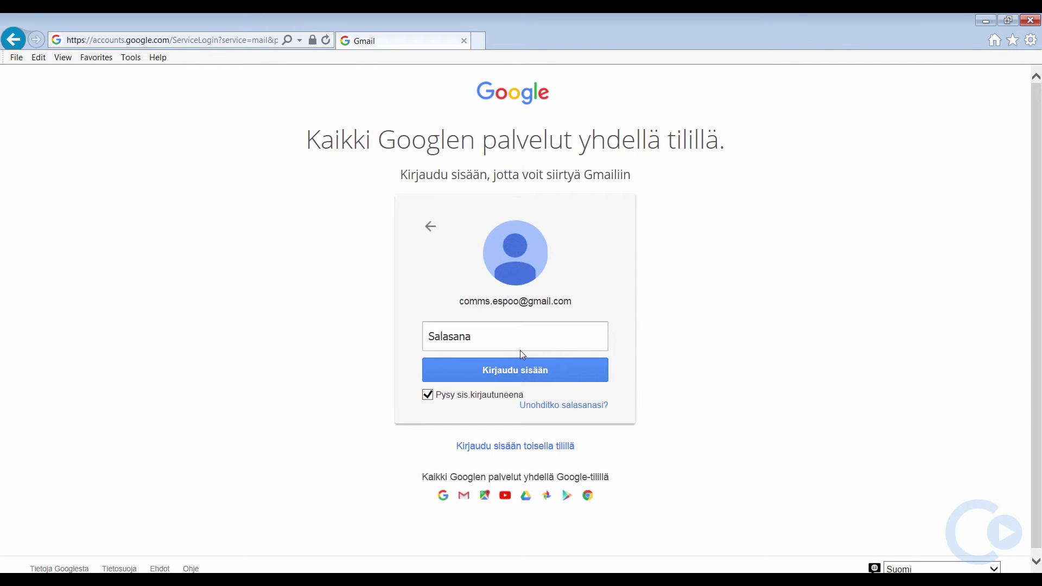
click(516, 337)
text(***************)
key(Return)
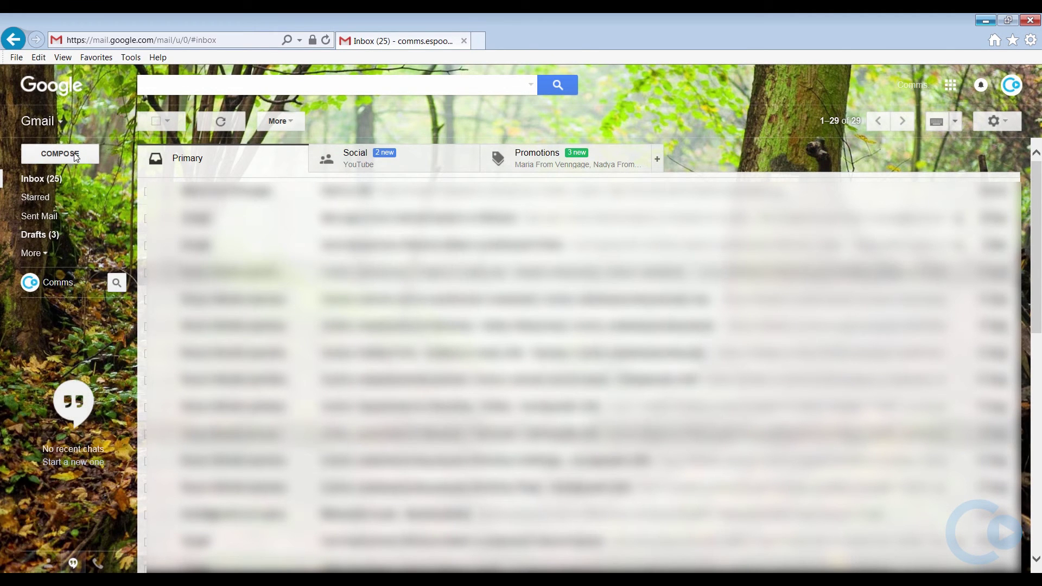
- Start a new enlarged message to two recipients with subject 'Questionnaire for students'
click(60, 154)
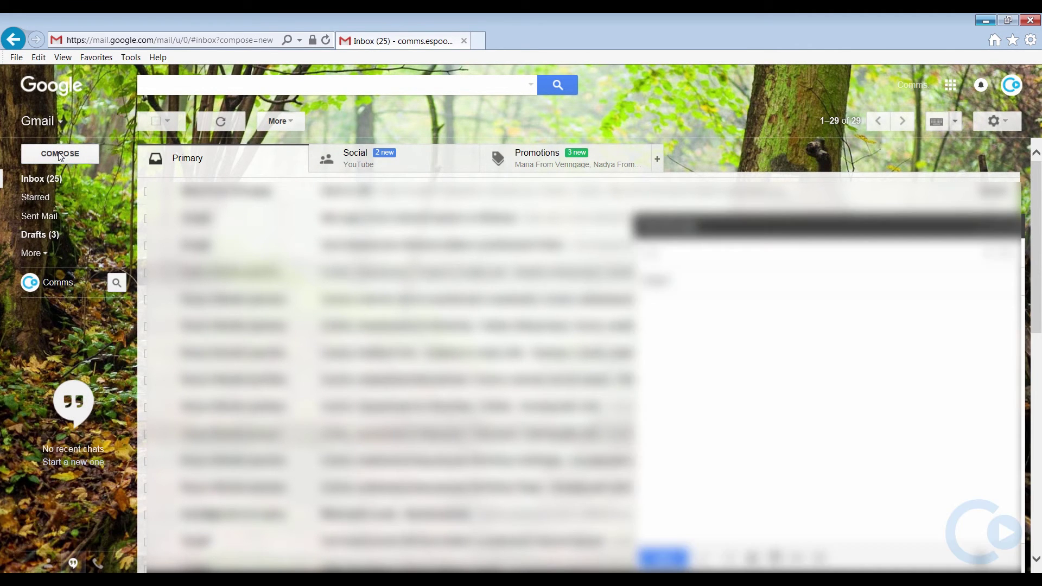
click(997, 227)
text(abc@def.com)
key(Return)
text(ghj@qwer.com)
key(Return)
click(185, 159)
text(Questionnaire for students)
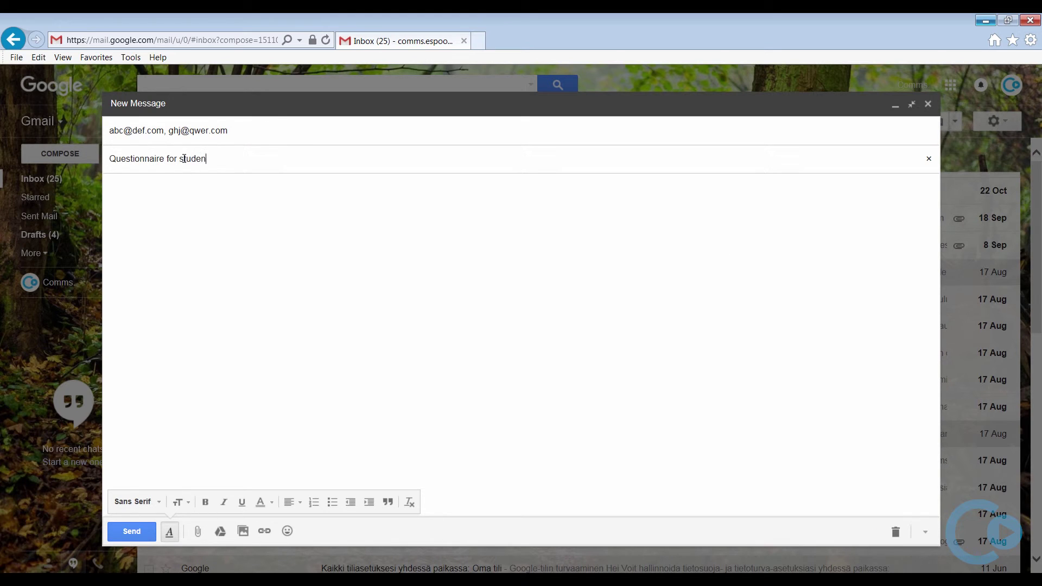
- Write 'Hi!' and the request to fill out the questionnaire, then paste the form link
click(186, 188)
text(Hi!)
key(Return)
key(Return)
text(Pl)
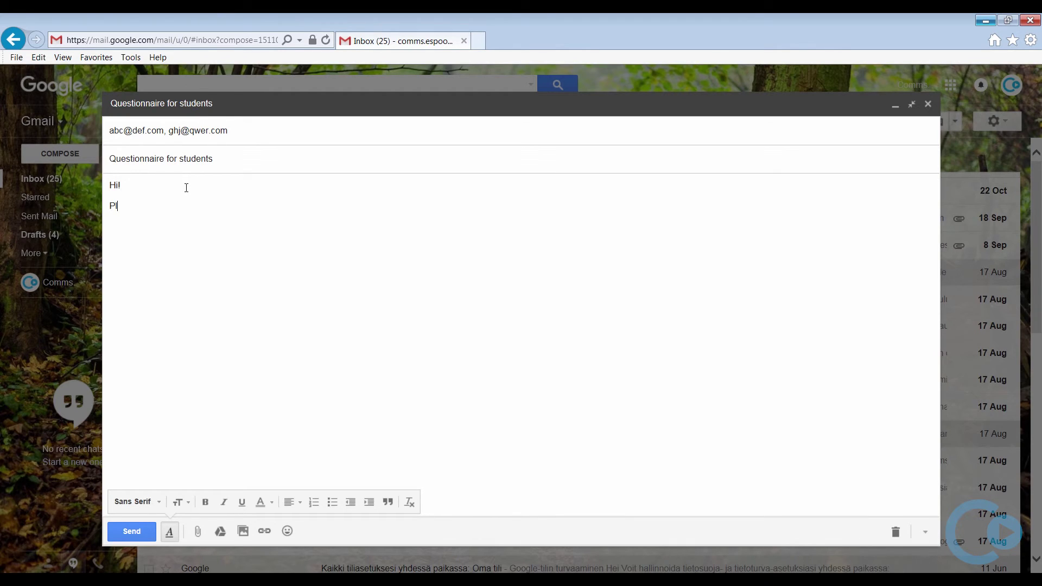
text(ease fill out our questionnaire, the link is below)
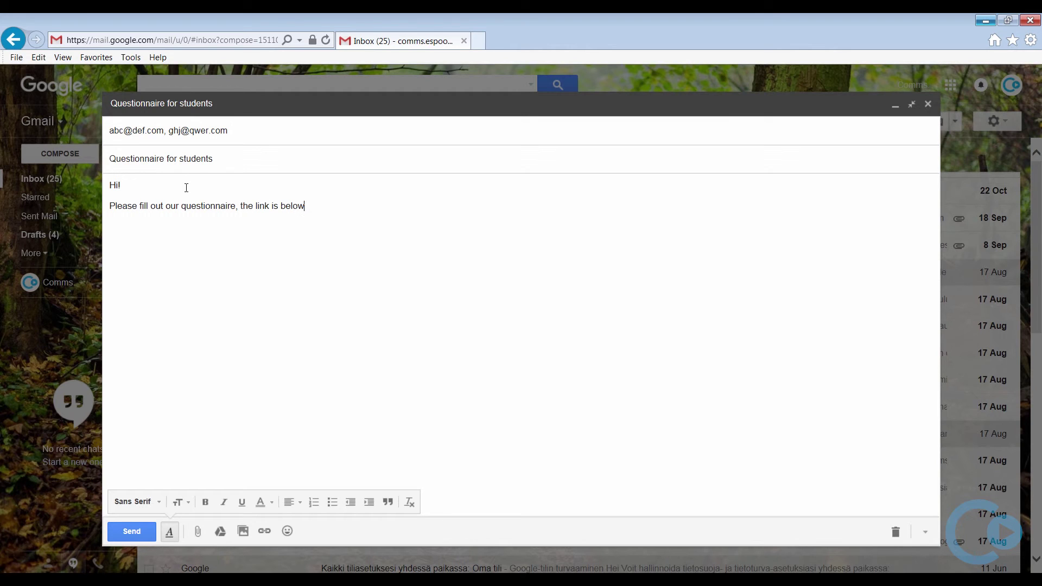
key(Return)
key(Return)
right_click(109, 226)
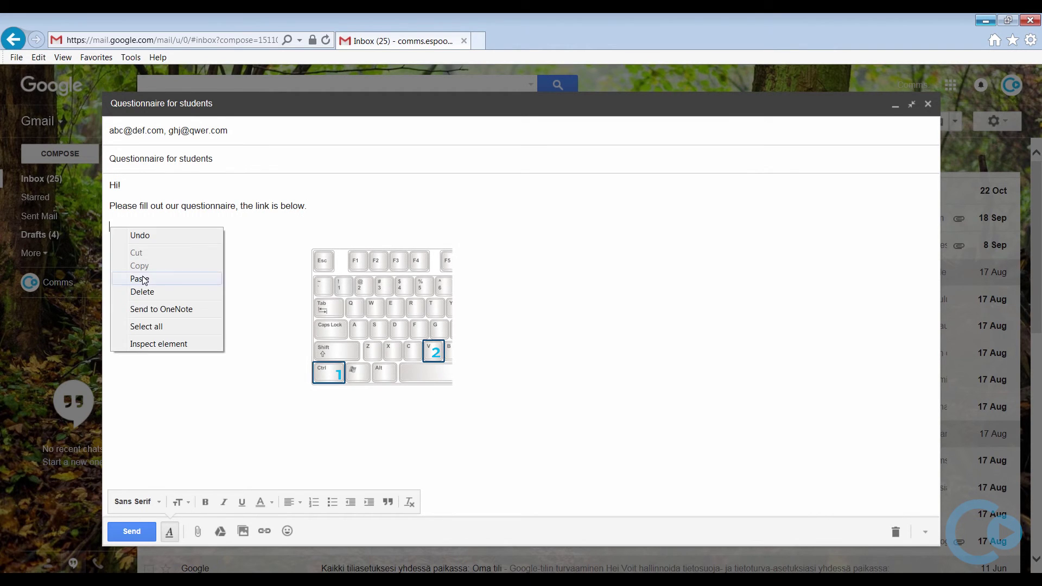
click(144, 278)
key(Return)
key(Return)
- Add 'Thank you!', 'BR,' and the signature 'Comms. Guiding Services', then open a new tab
text(Thank you!)
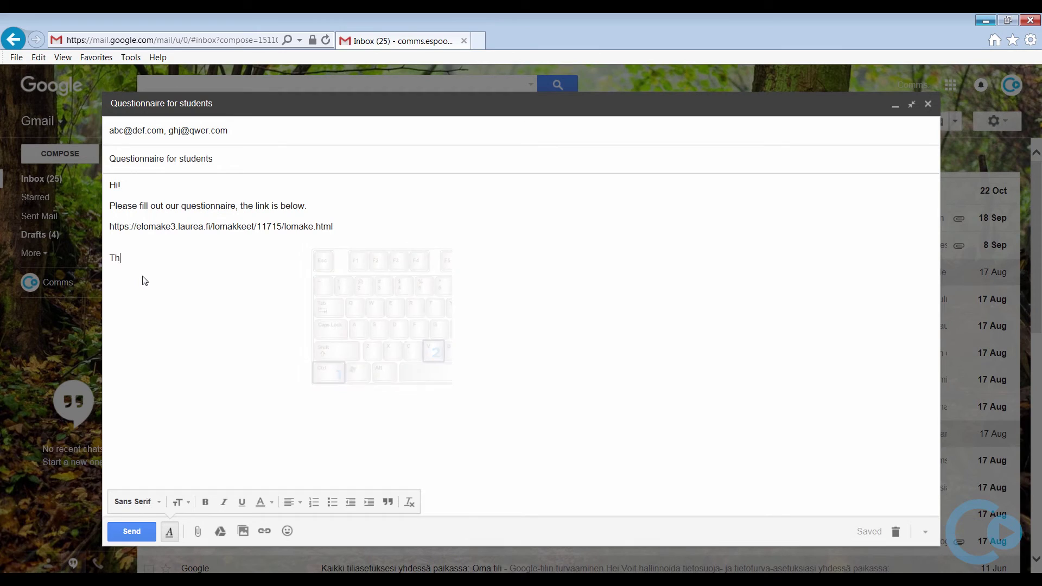
key(Return)
text(BR,)
key(Return)
text(Comms. Guigin)
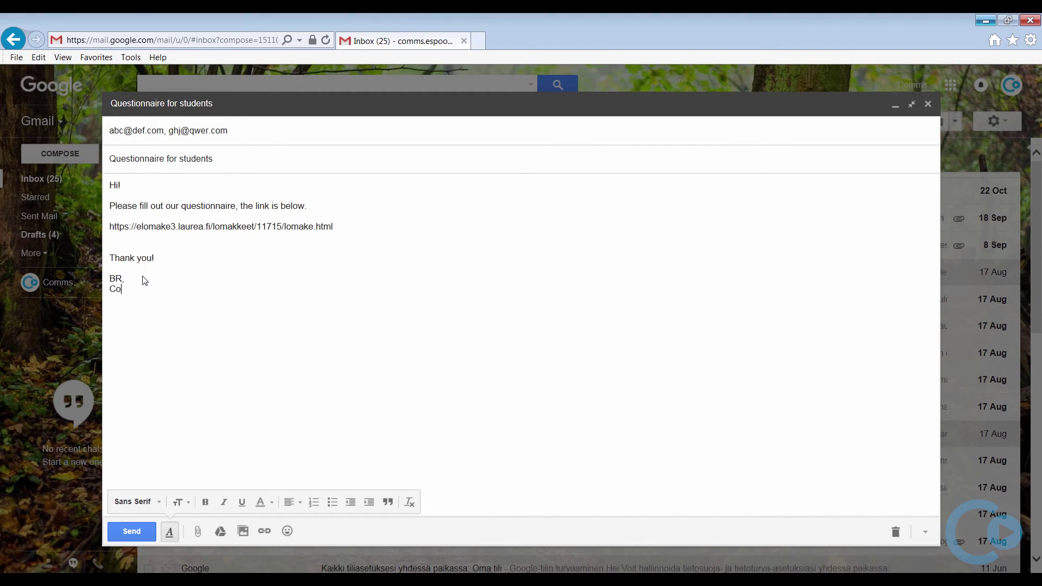
key(BackSpace)
key(BackSpace)
key(BackSpace)
text(ding Services)
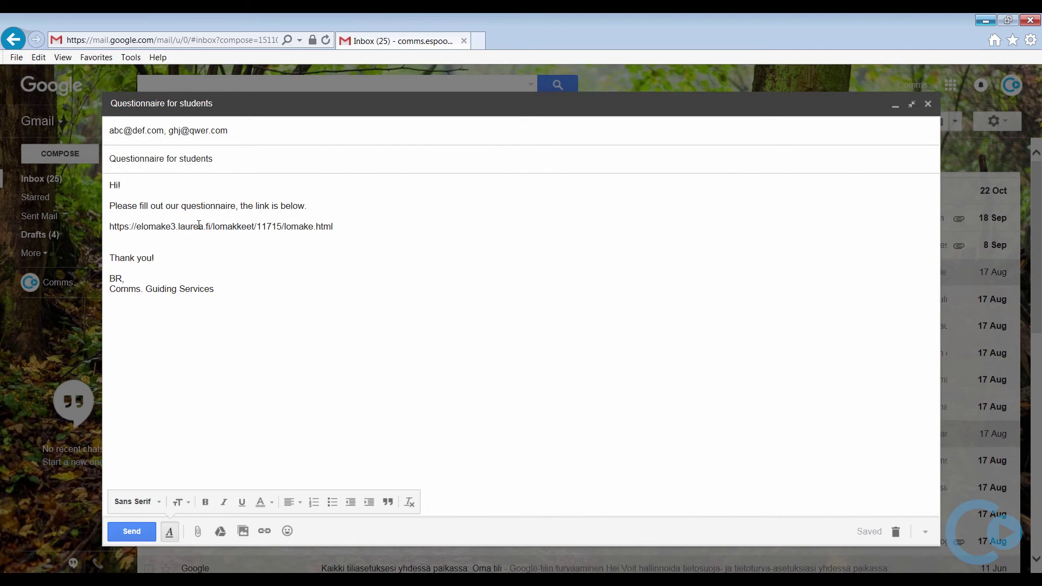
click(478, 41)
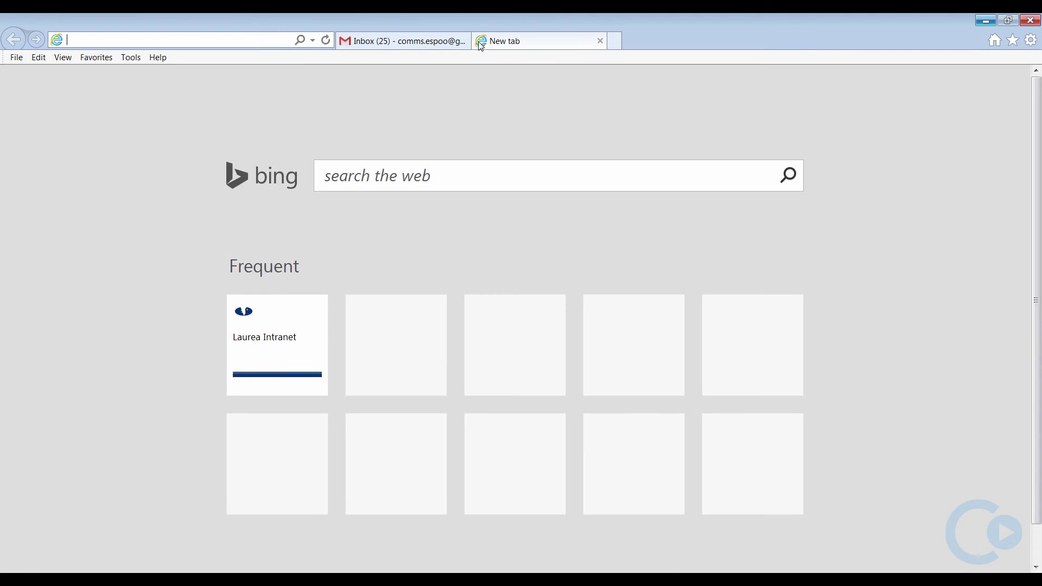
- Load the pasted questionnaire link, scroll through the form to verify it, and close the tab
right_click(103, 40)
click(130, 89)
key(Return)
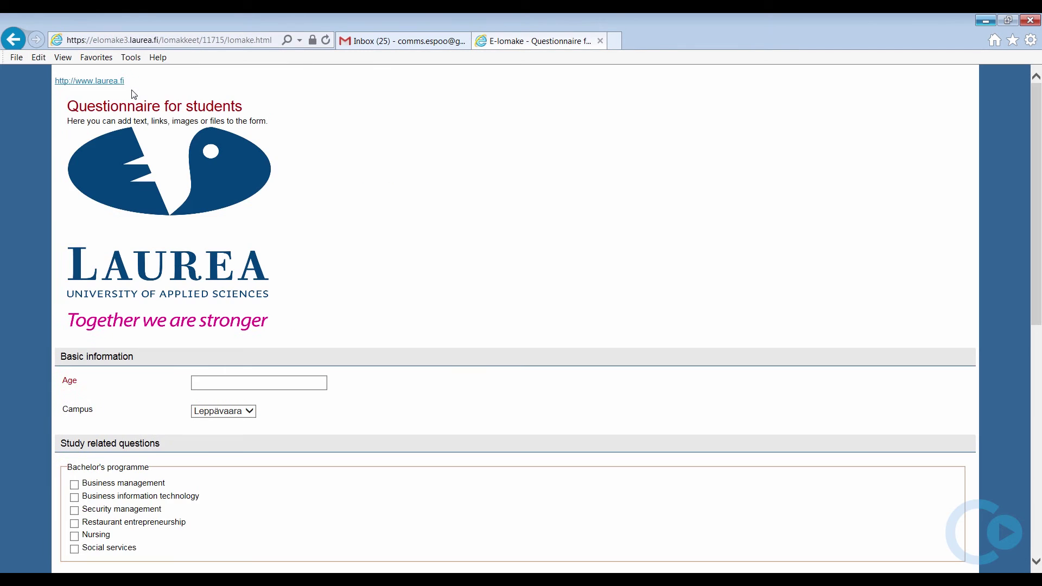
scroll(132, 94, down, 7)
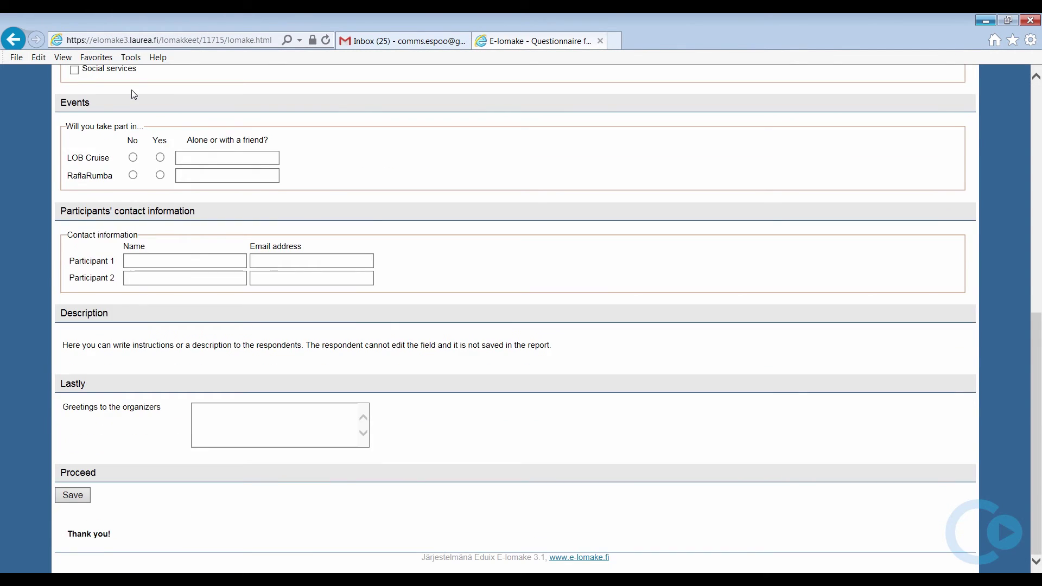
scroll(132, 94, up, 4)
scroll(132, 93, up, 5)
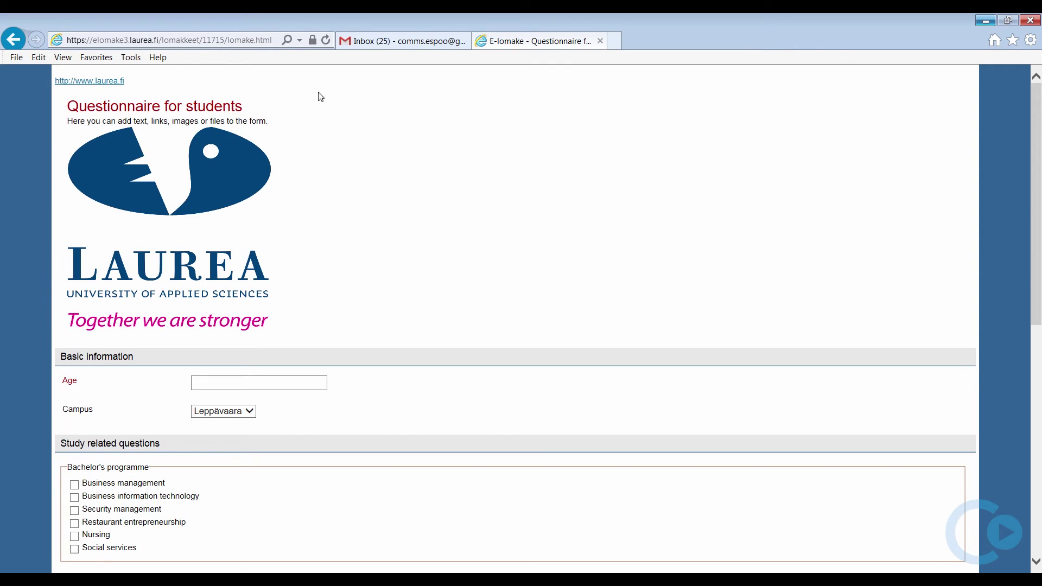
click(600, 41)
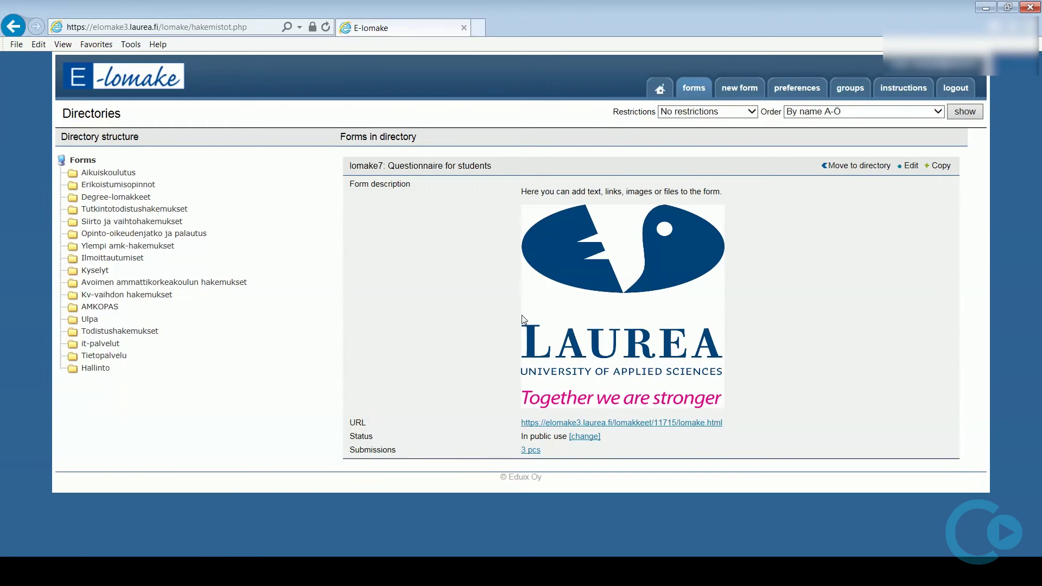
- Export the 3-submission report to Excel, saving raportti.xls and opening it in Excel
click(533, 451)
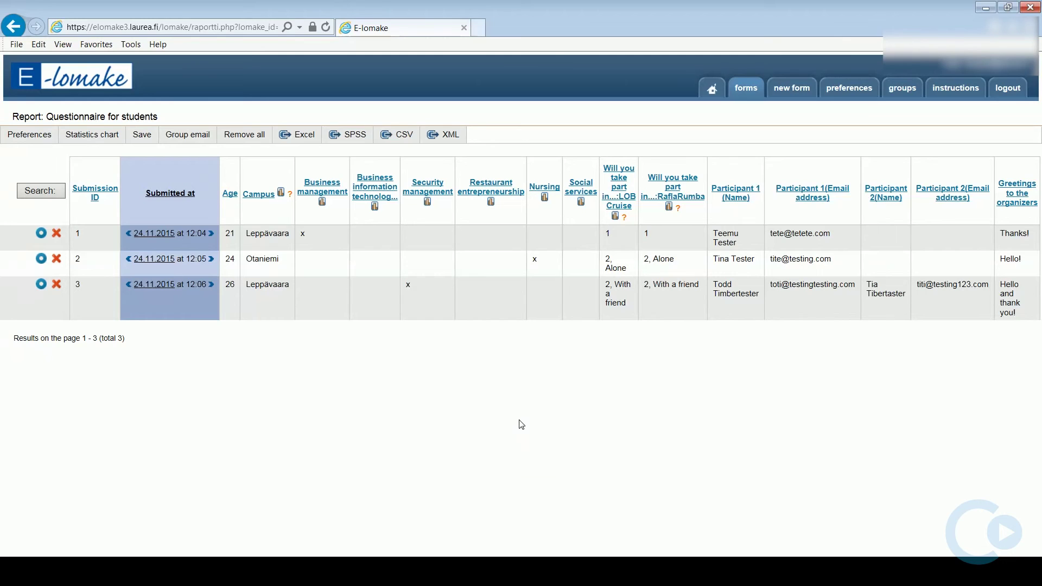
click(305, 136)
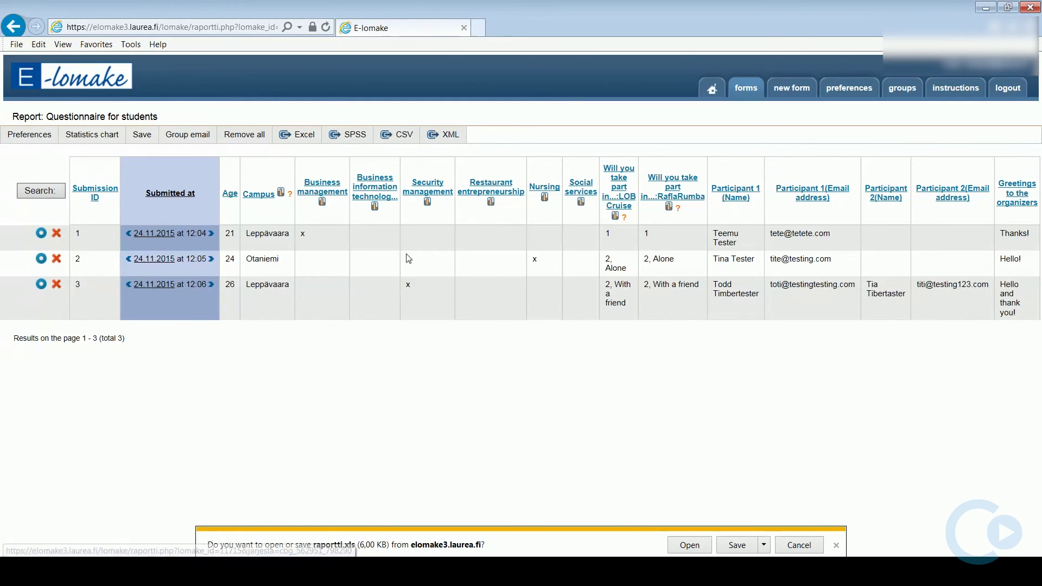
click(735, 549)
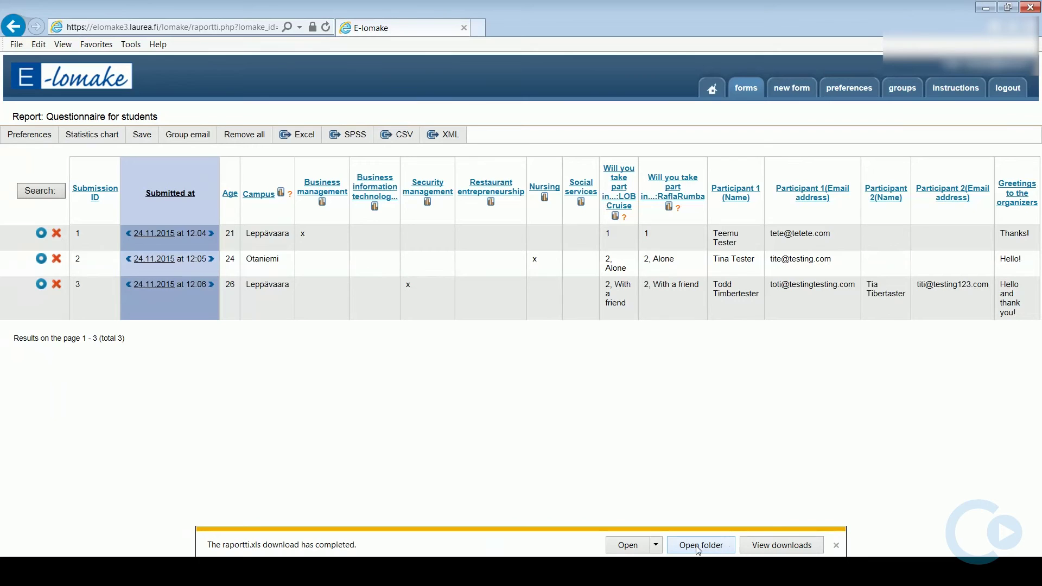
click(656, 546)
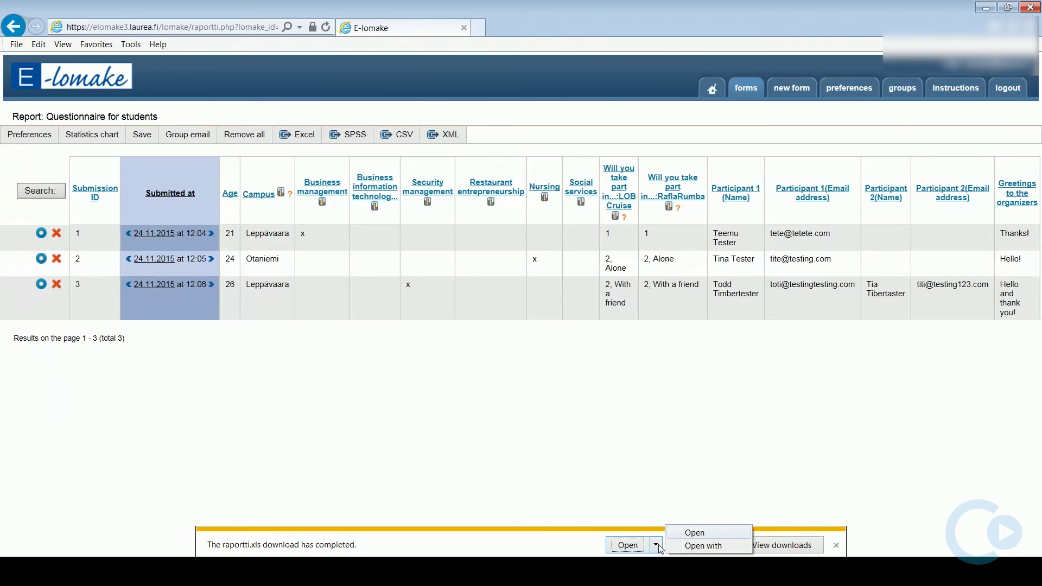
click(679, 535)
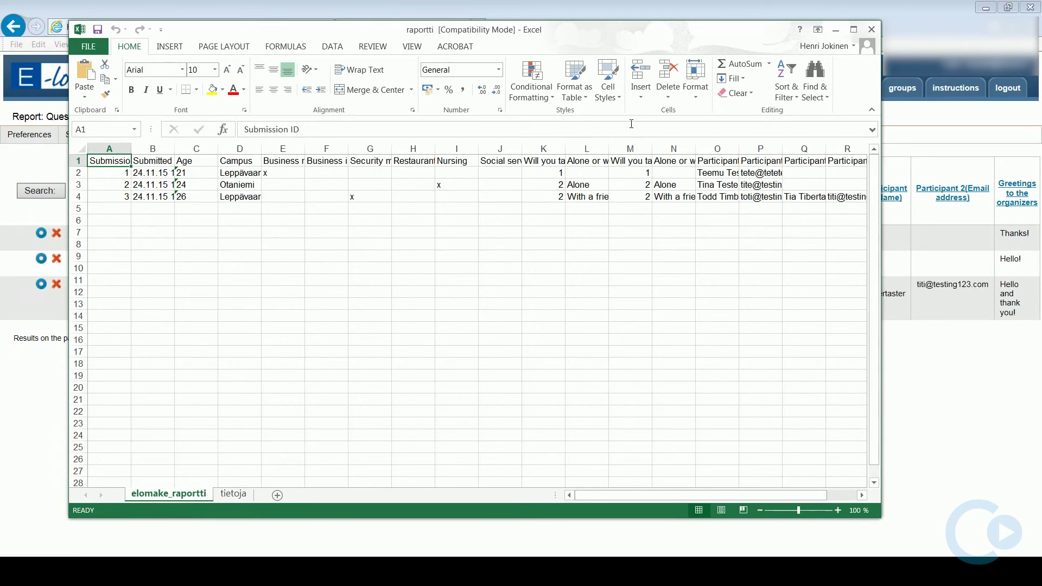
- Maximize the raportti spreadsheet to review the three submissions, then close Excel
click(854, 30)
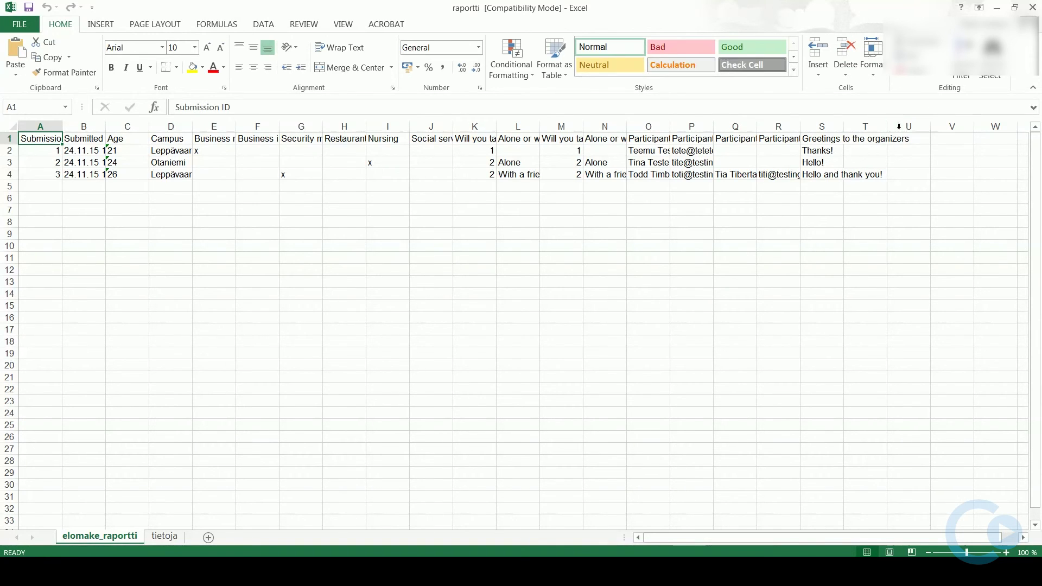
click(1033, 9)
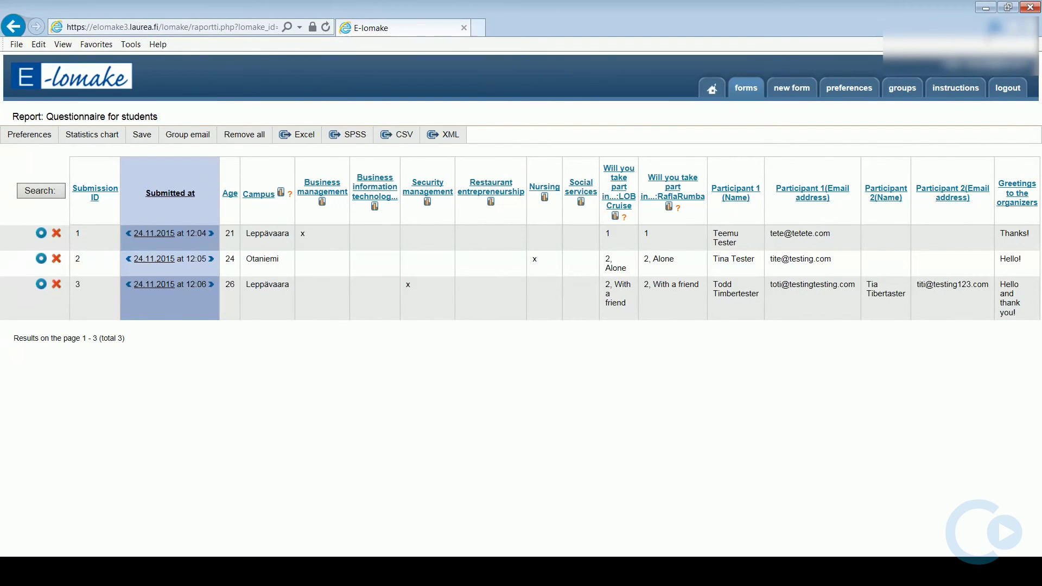
- Return to the forms list and open 'Questionnaire for students' in Edit mode
click(745, 89)
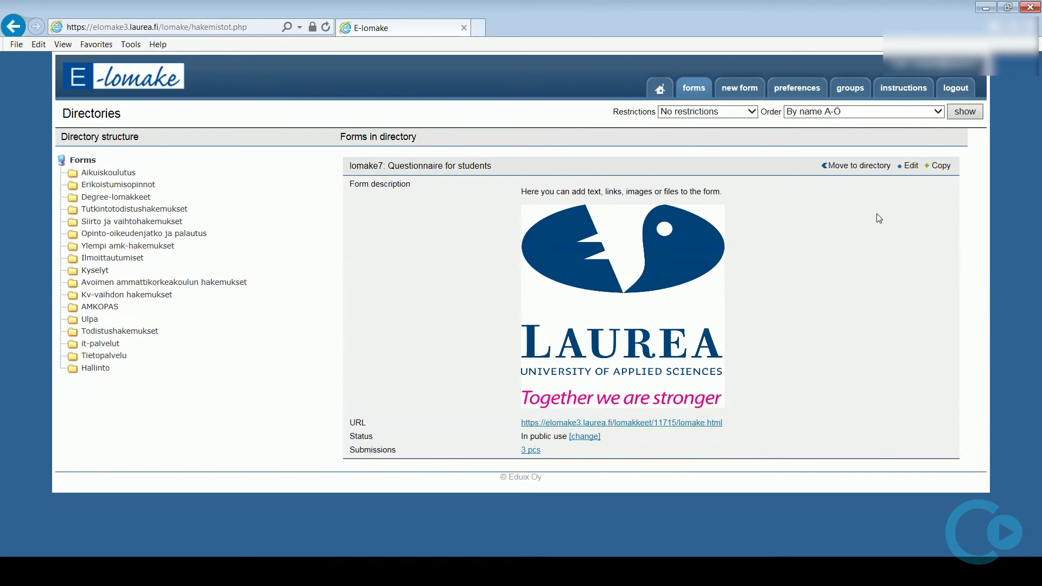
click(913, 167)
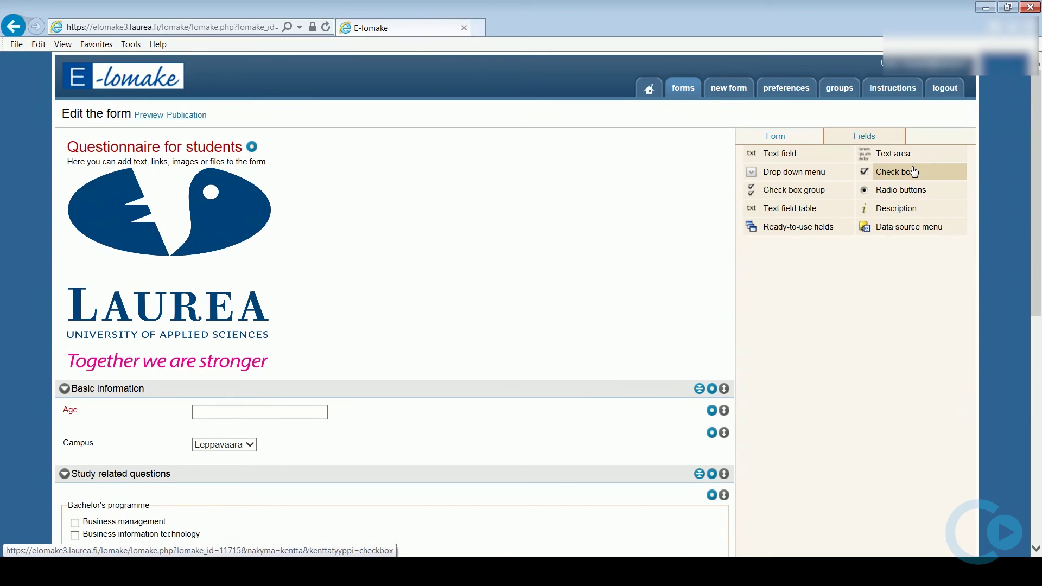
- Open the form's Permissions settings and begin selecting users for Management rights
click(775, 137)
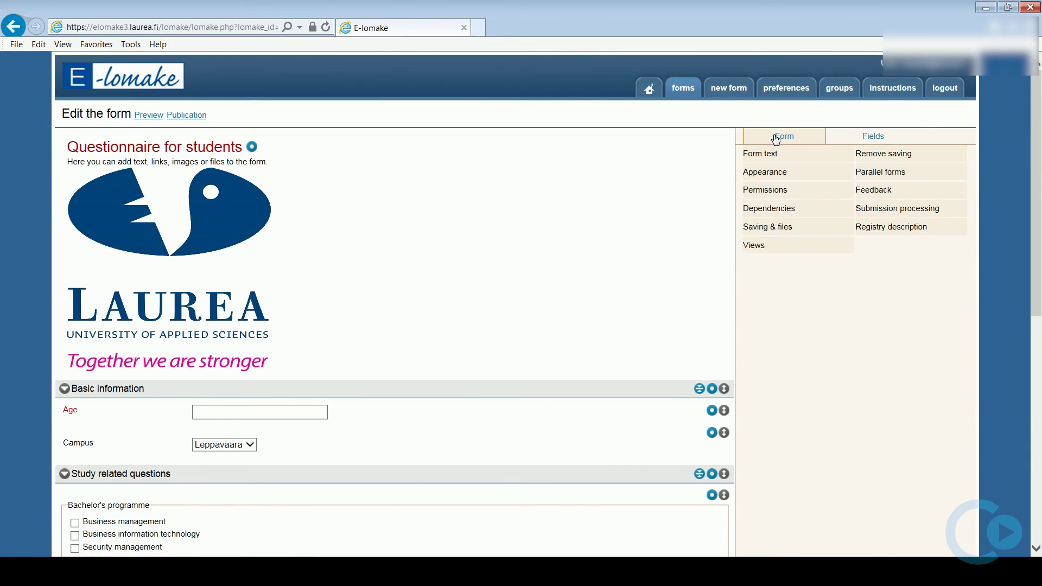
click(776, 194)
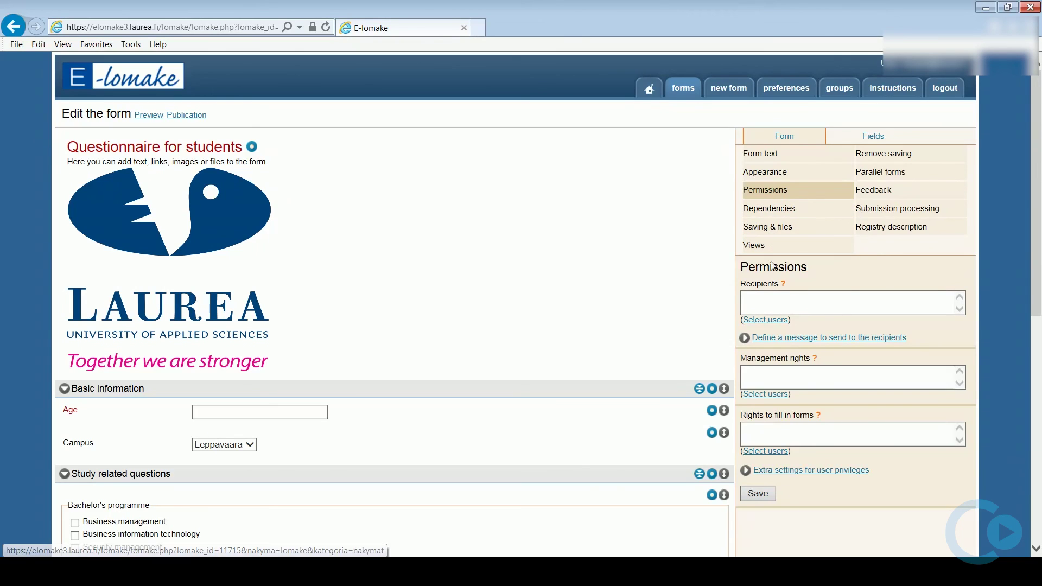
click(771, 374)
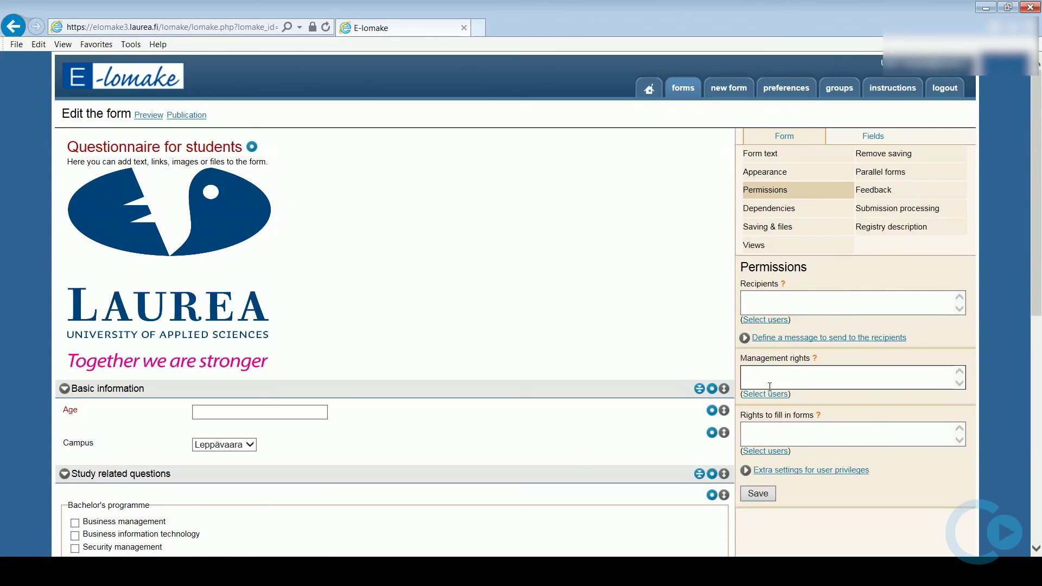
click(771, 394)
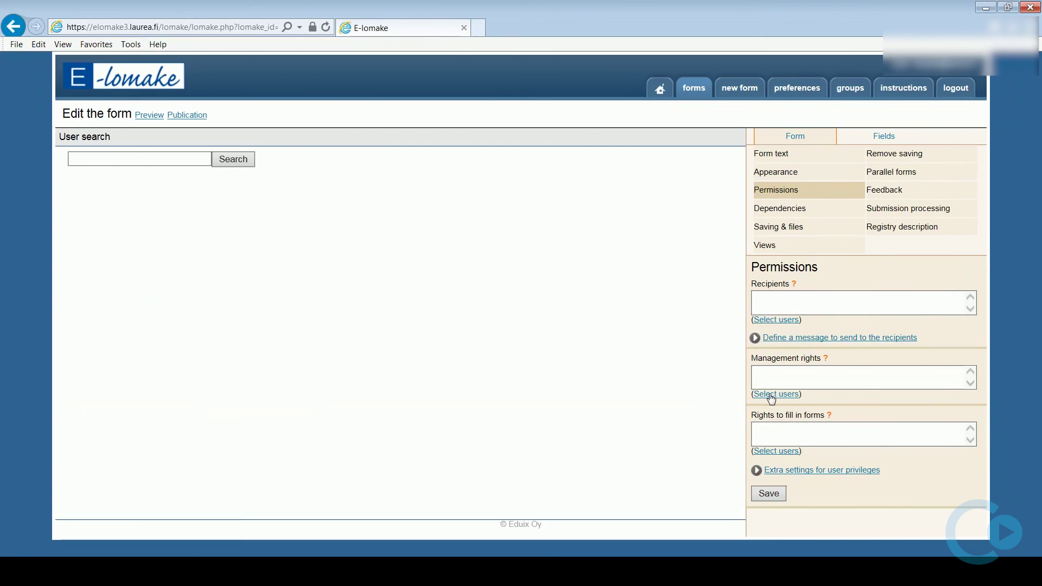
- Search users for 'Testi' and grant management rights to two of the results
click(144, 158)
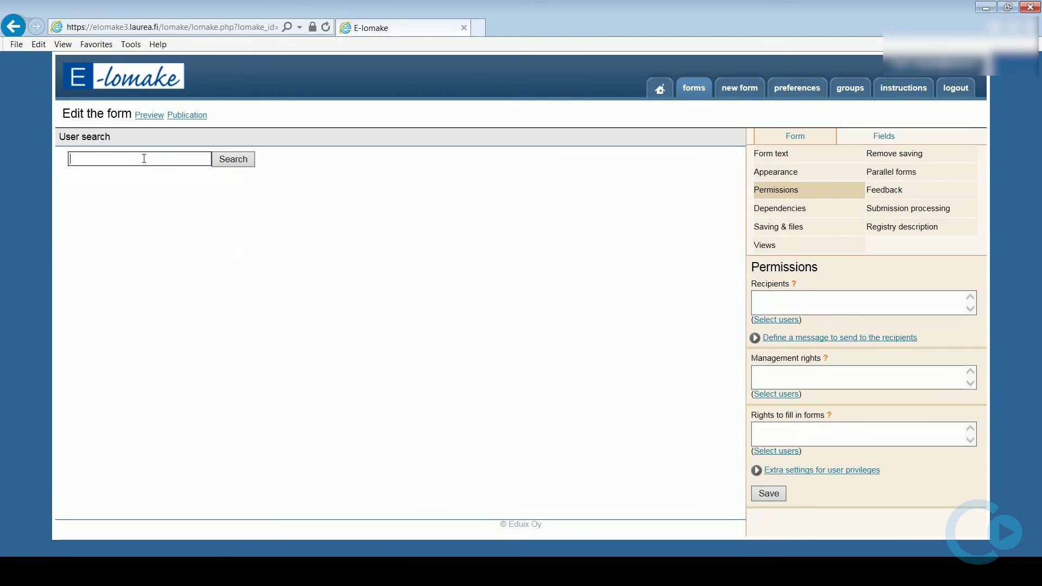
text(Testi)
key(Return)
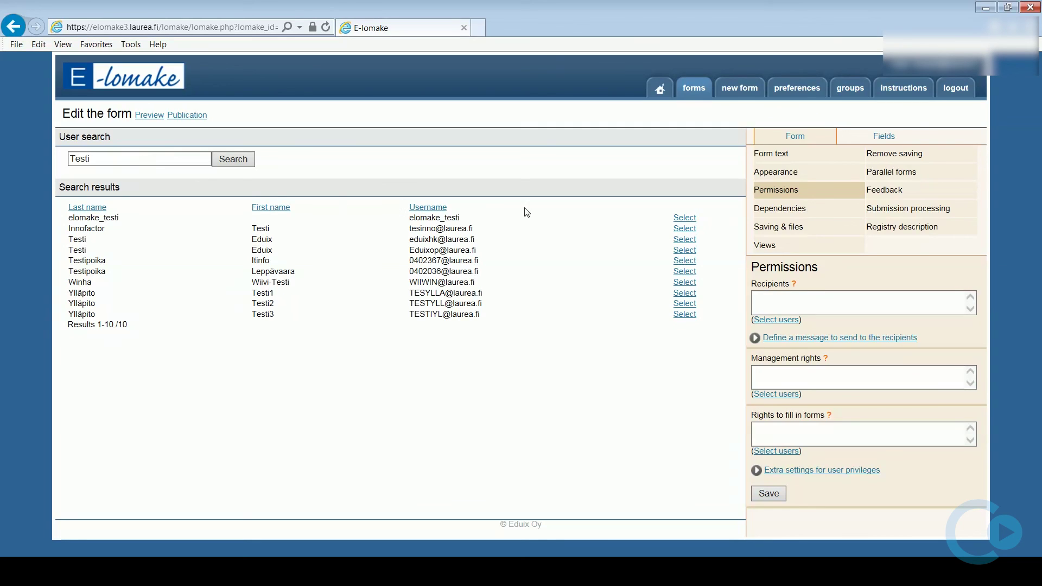
click(685, 219)
click(685, 262)
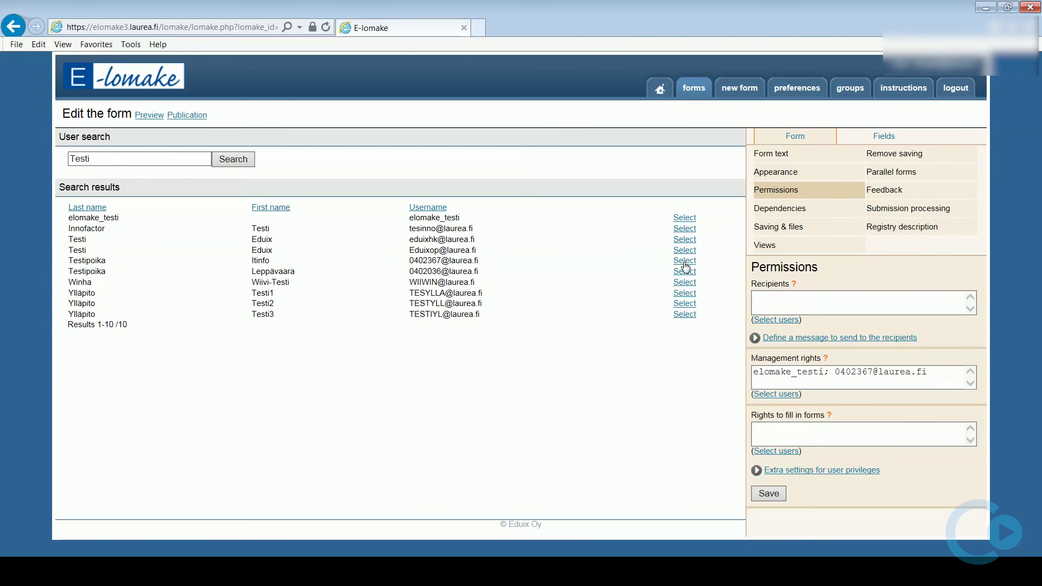